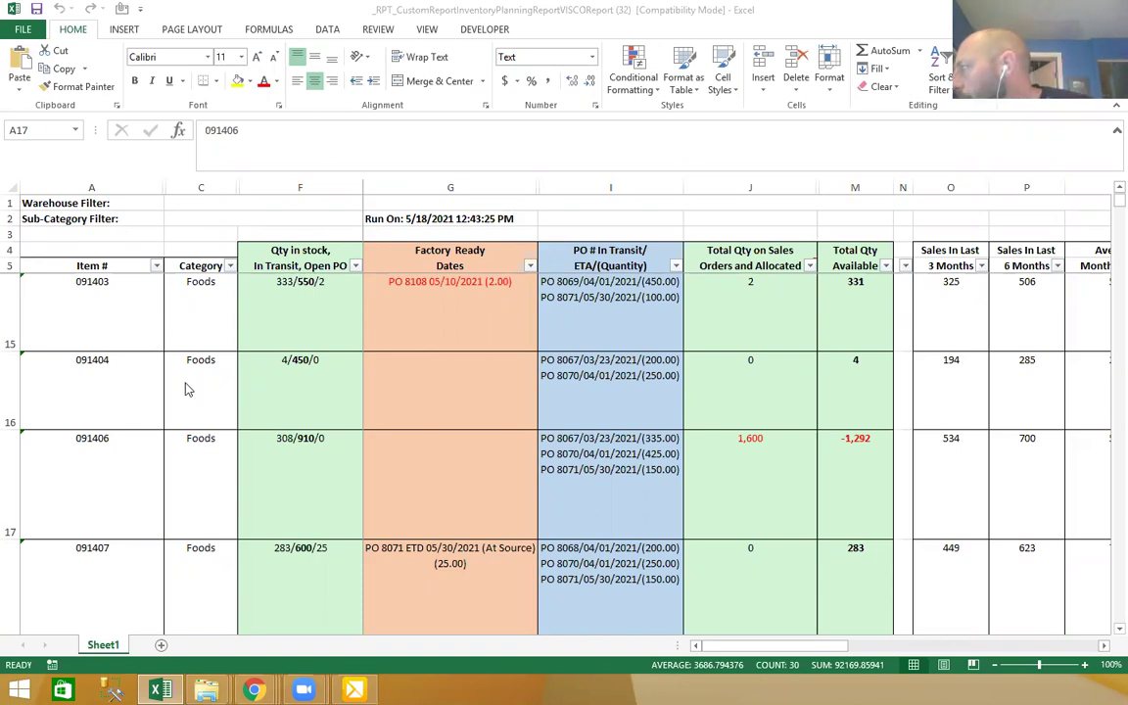
Examine the category, stock and in-transit quantities, factory dates, PO ETAs, sales order allocation and availability for item 091406
{"action": "left_click", "coordinate": [12, 450]}
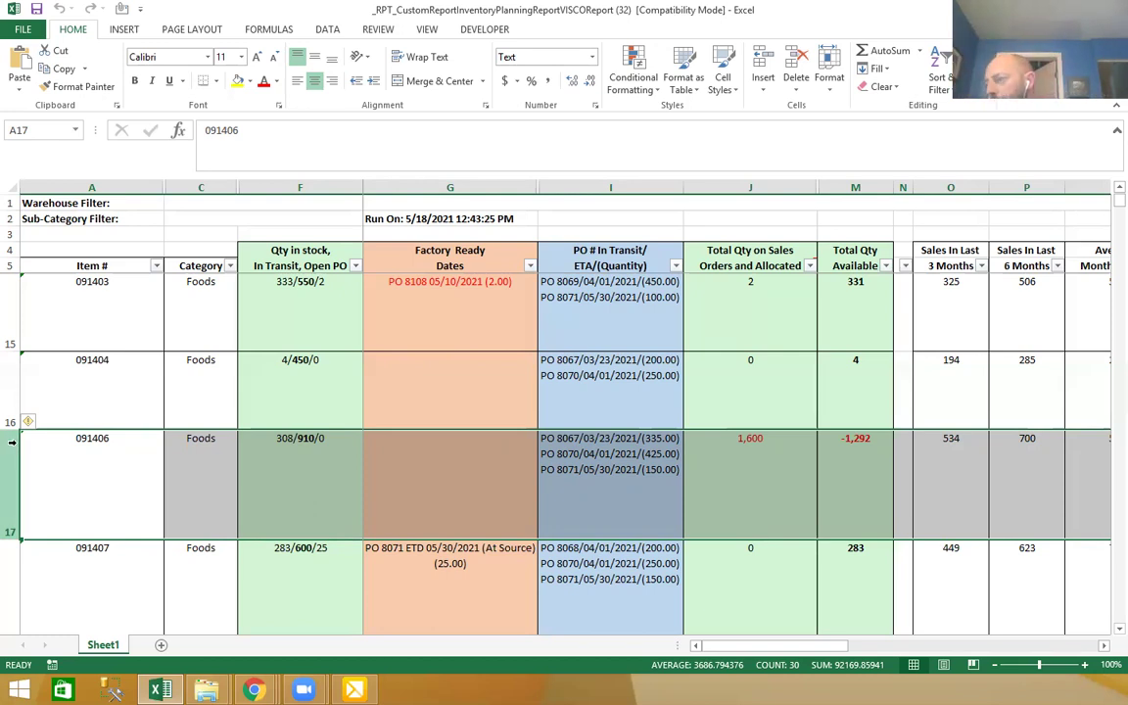
{"action": "left_click", "coordinate": [106, 451]}
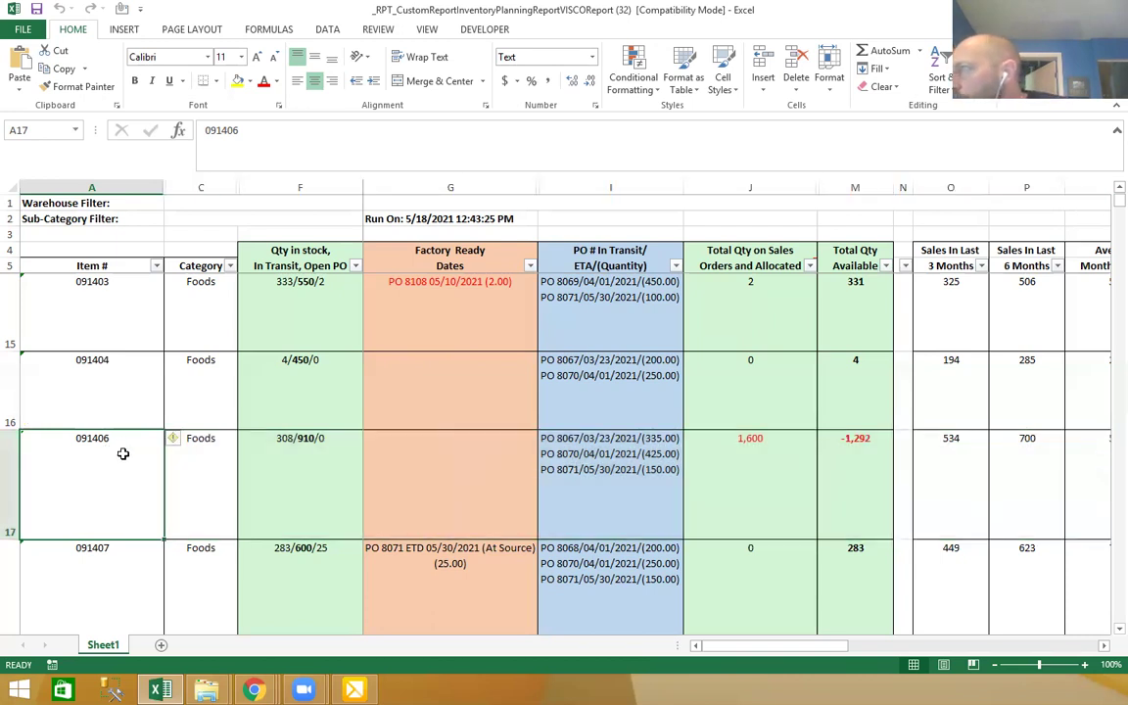
{"action": "left_click", "coordinate": [222, 457]}
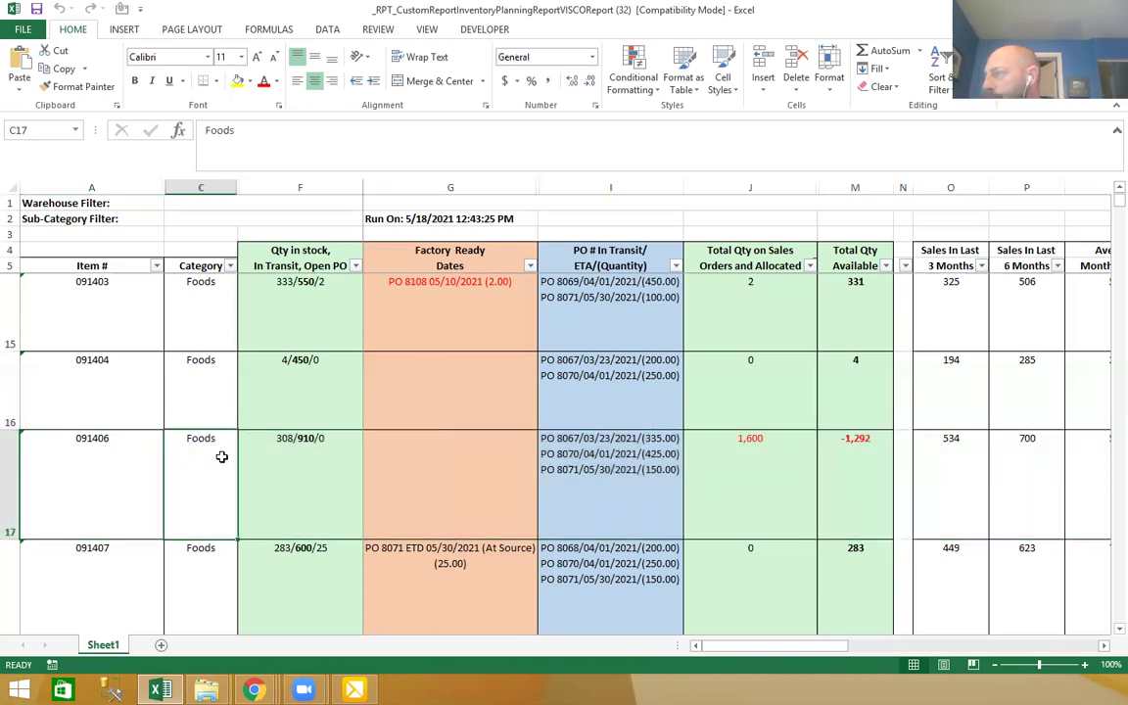
{"action": "left_click", "coordinate": [271, 452]}
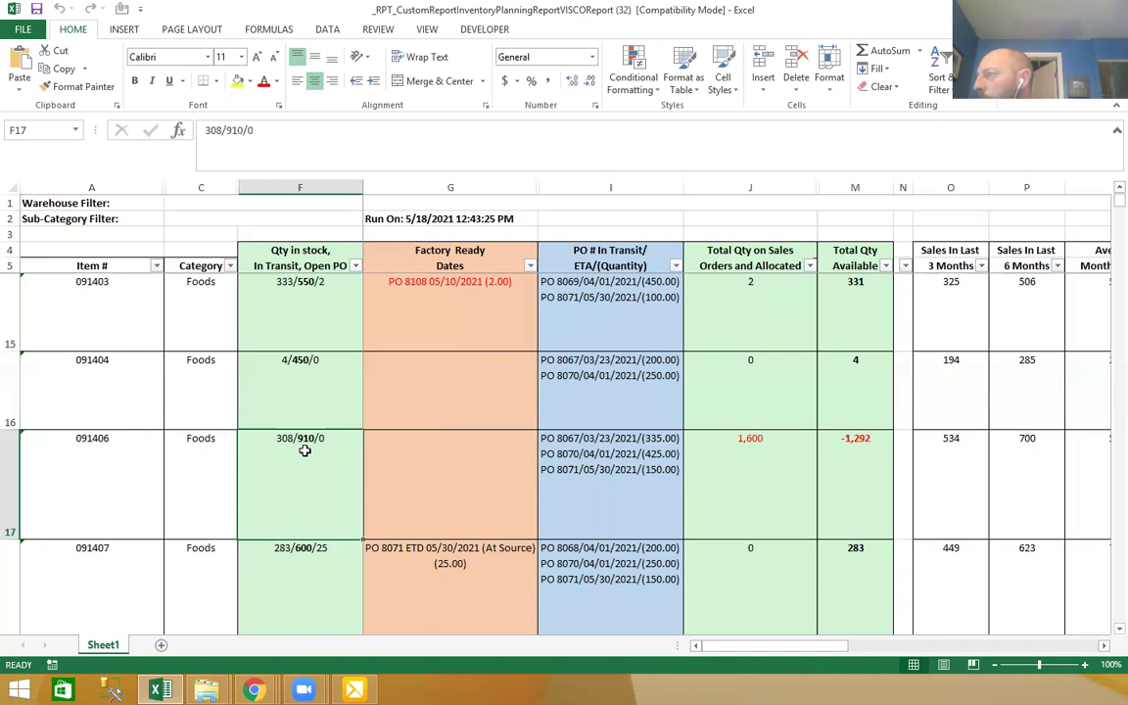
{"action": "left_click", "coordinate": [411, 464]}
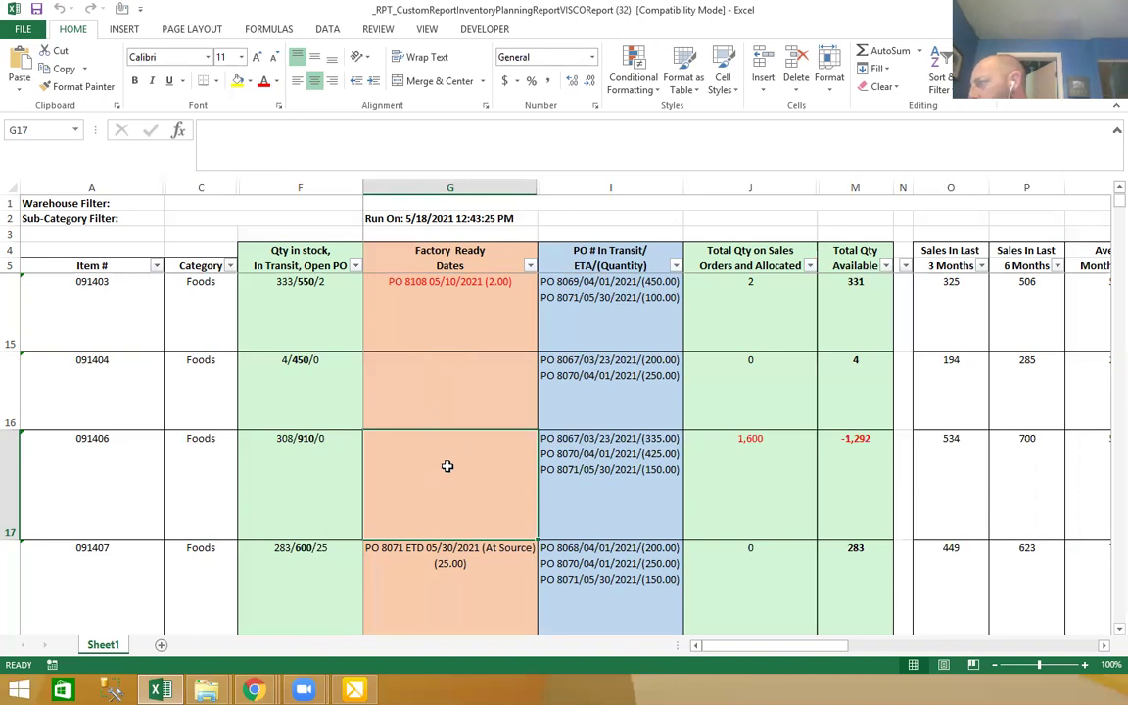
{"action": "left_click", "coordinate": [573, 467]}
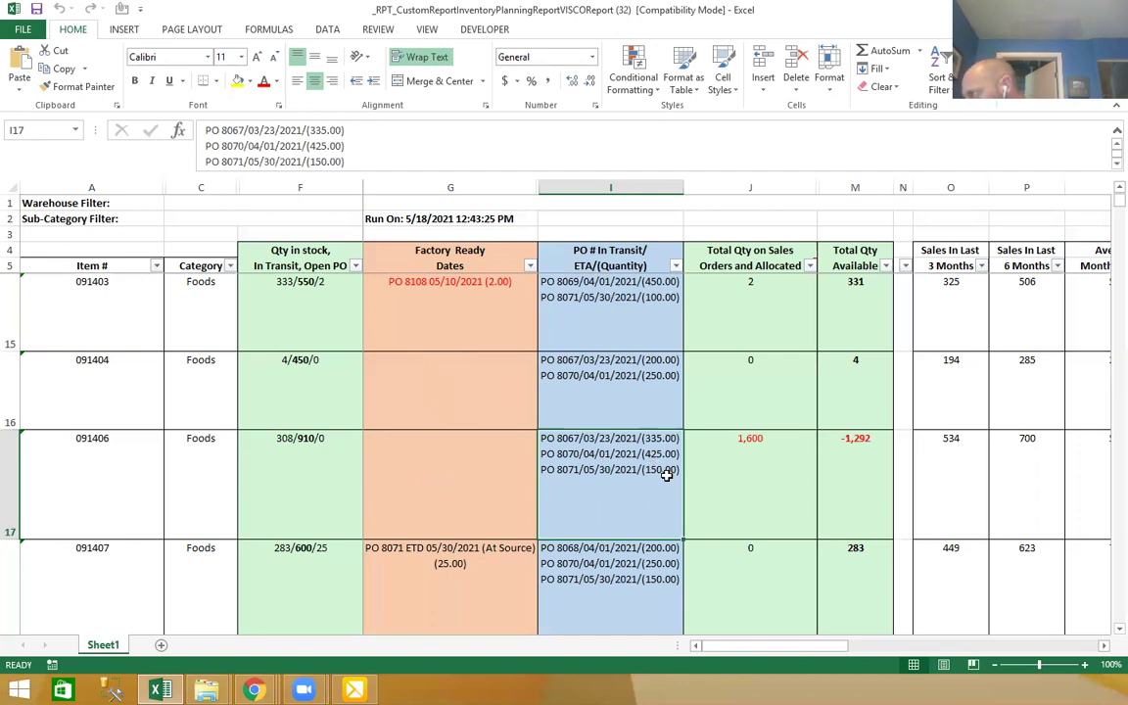
{"action": "left_click", "coordinate": [725, 461]}
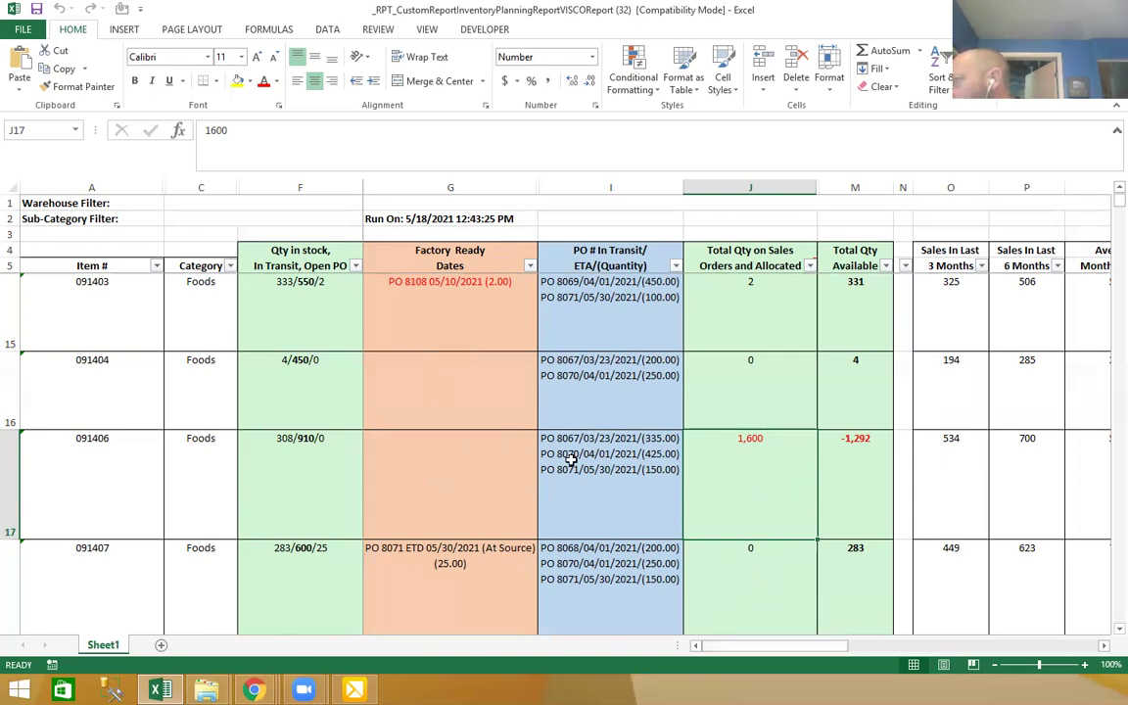
{"action": "left_click", "coordinate": [838, 460]}
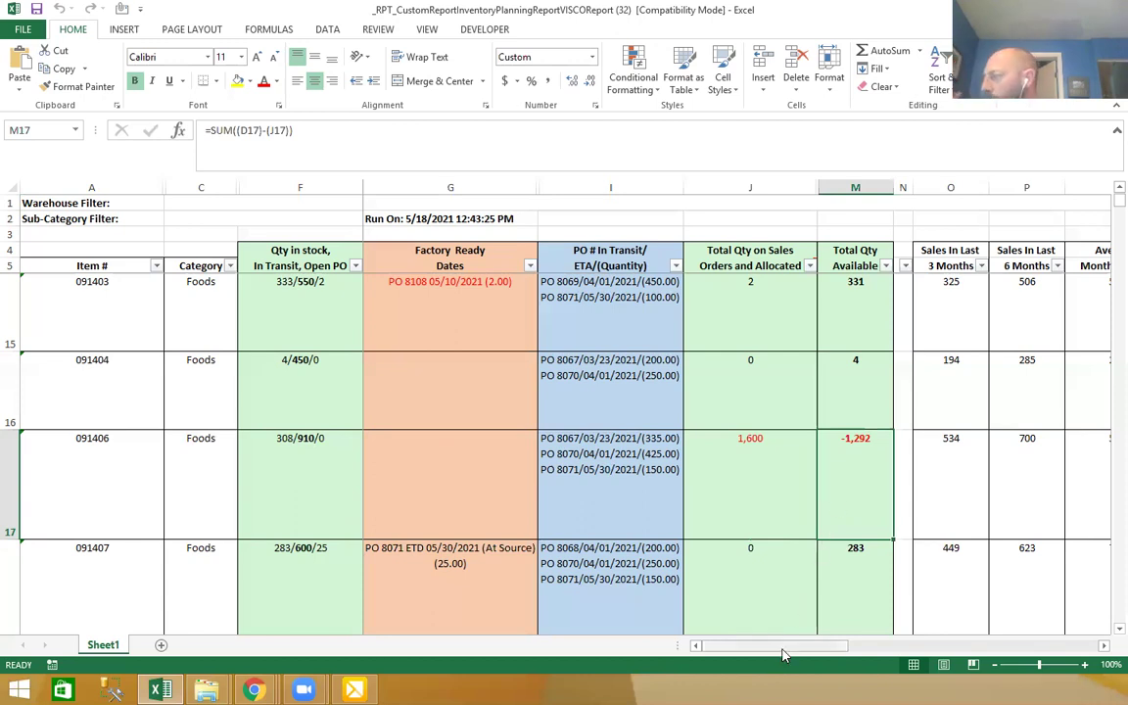
Review item 091406's sales in the last 3 and 6 months, average monthly sales and months supply available
{"action": "left_click_drag", "start_coordinate": [783, 654], "coordinate": [828, 659]}
{"action": "left_click", "coordinate": [631, 510]}
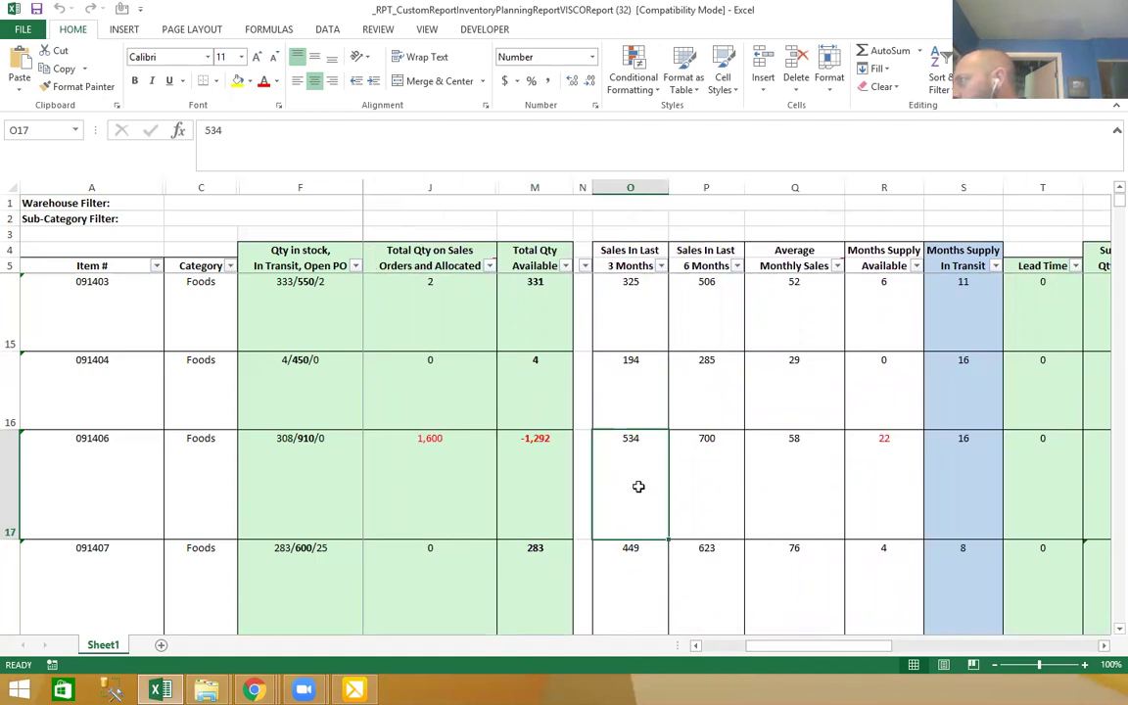
{"action": "left_click", "coordinate": [690, 484]}
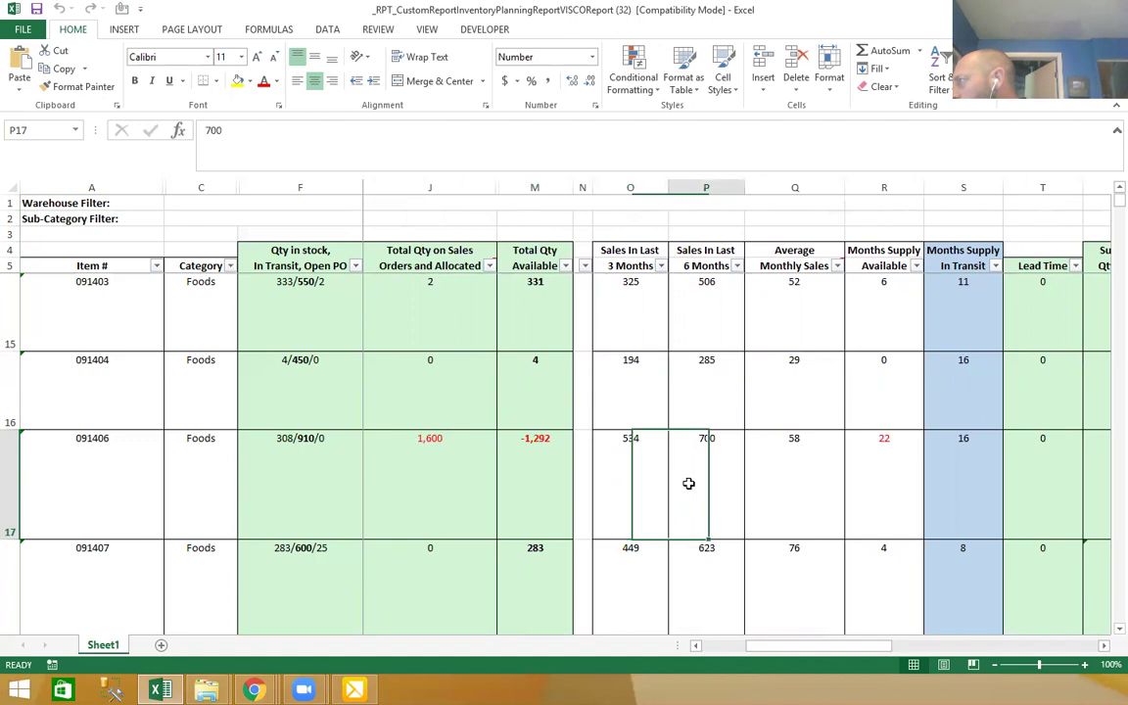
{"action": "left_click", "coordinate": [769, 479]}
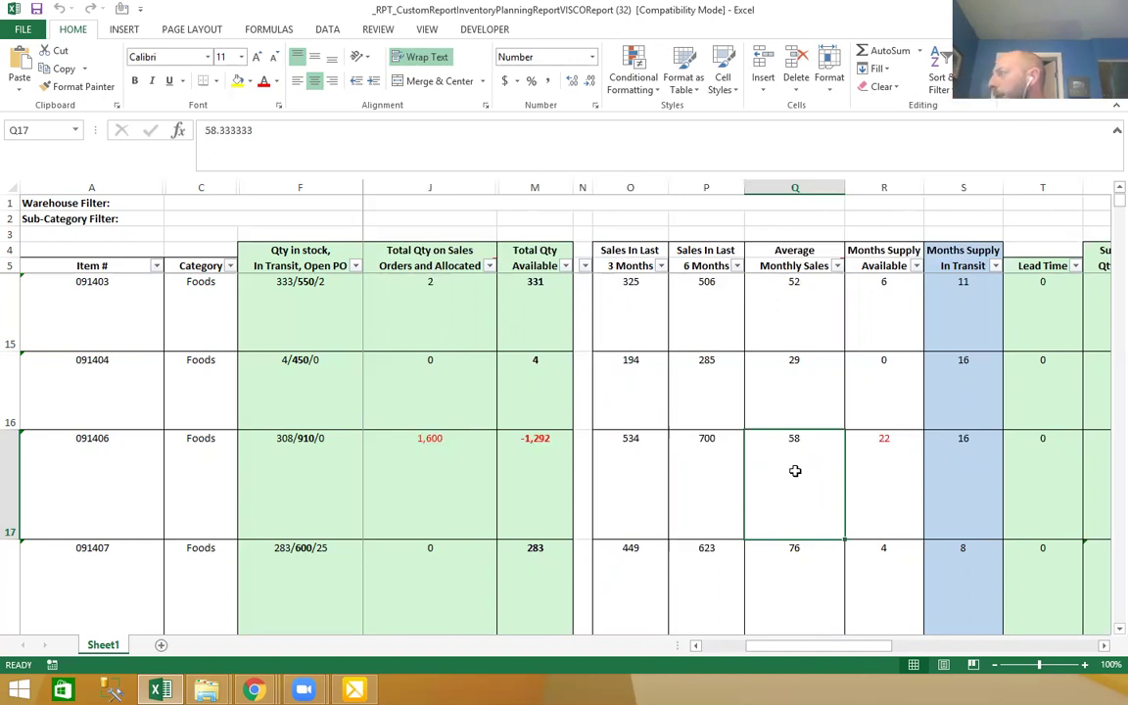
{"action": "left_click", "coordinate": [858, 471]}
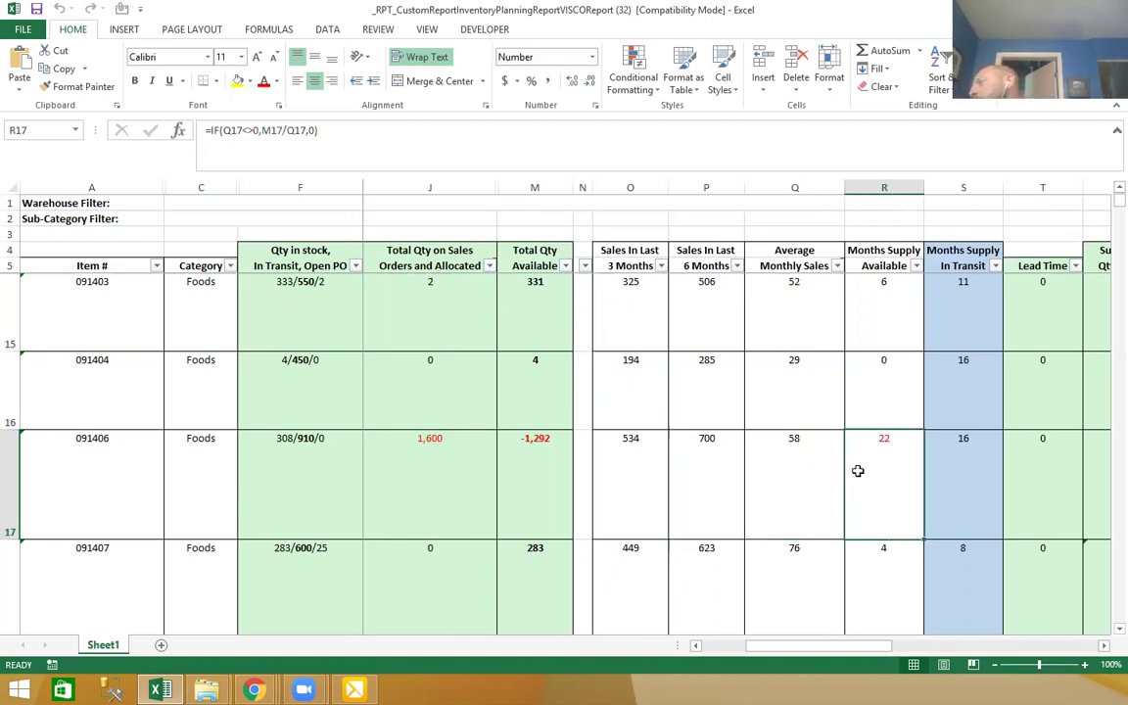
{"action": "left_click", "coordinate": [829, 468]}
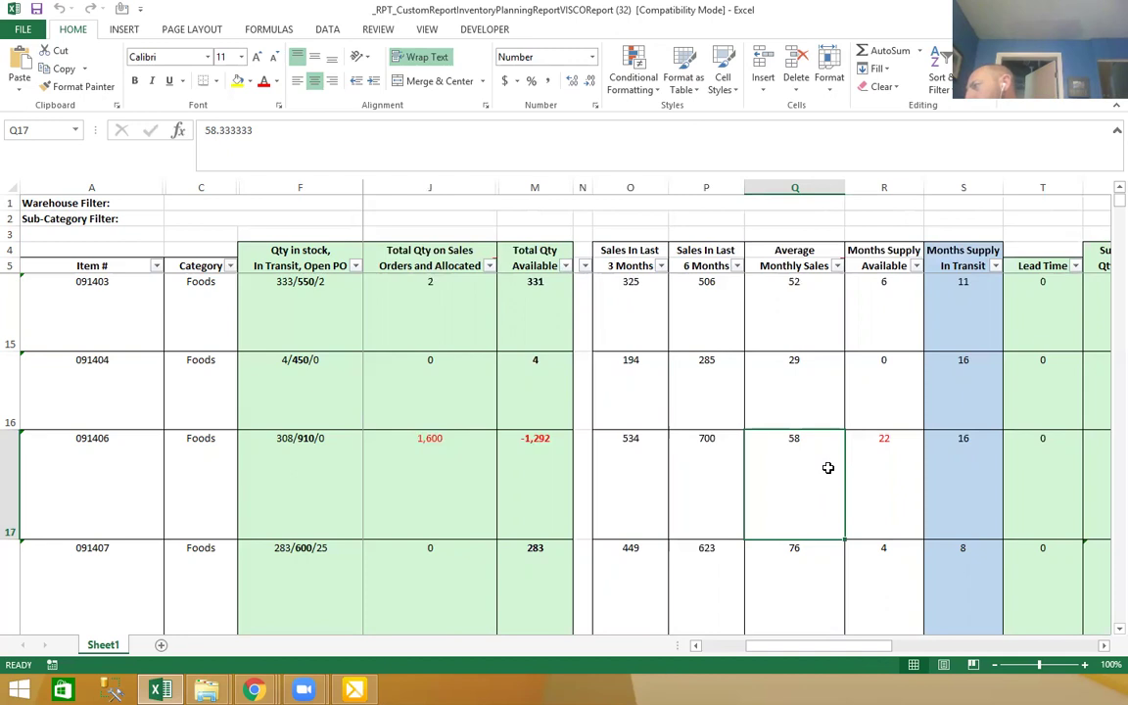
{"action": "left_click", "coordinate": [874, 470]}
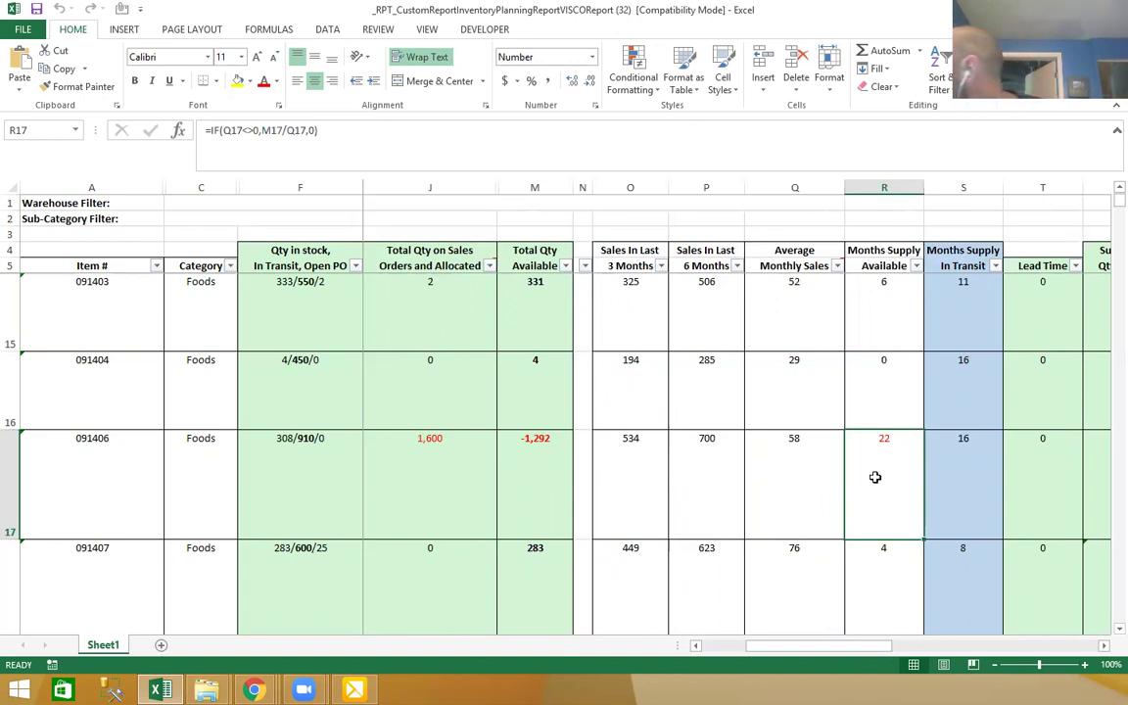
{"action": "left_click", "coordinate": [821, 500]}
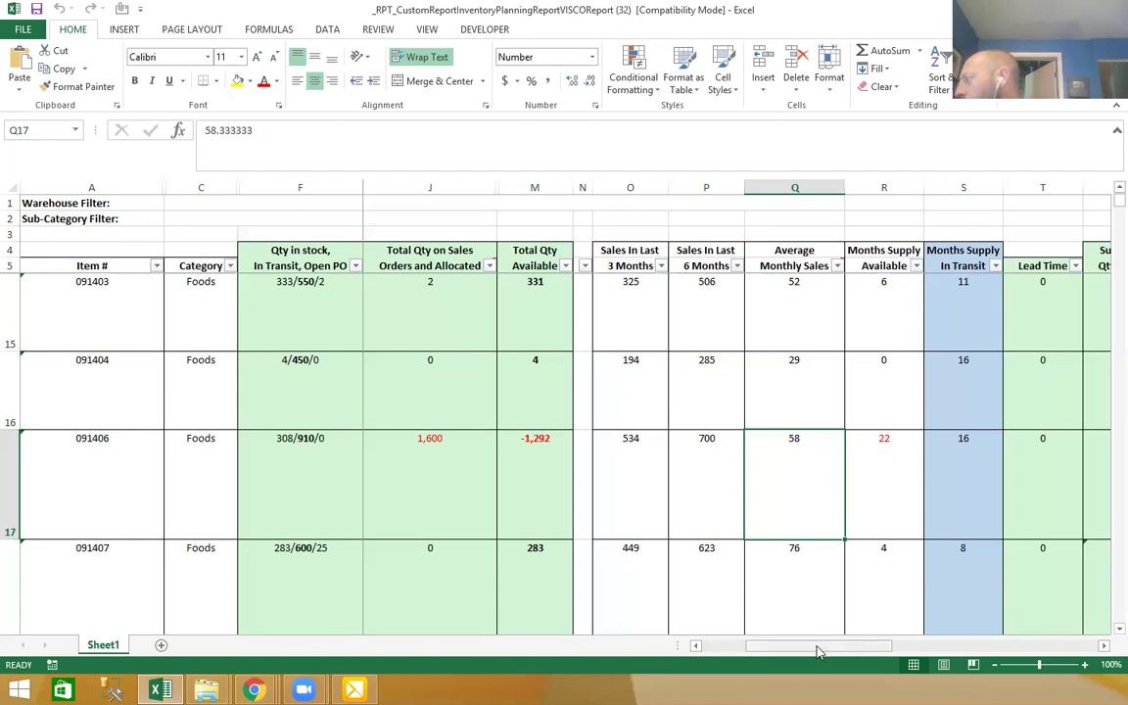
Examine the months supply available and in transit, suggested quantity to ship and suggested purchase quantity formulas for item 091406
{"action": "left_click_drag", "start_coordinate": [819, 652], "coordinate": [856, 648]}
{"action": "left_click", "coordinate": [851, 524]}
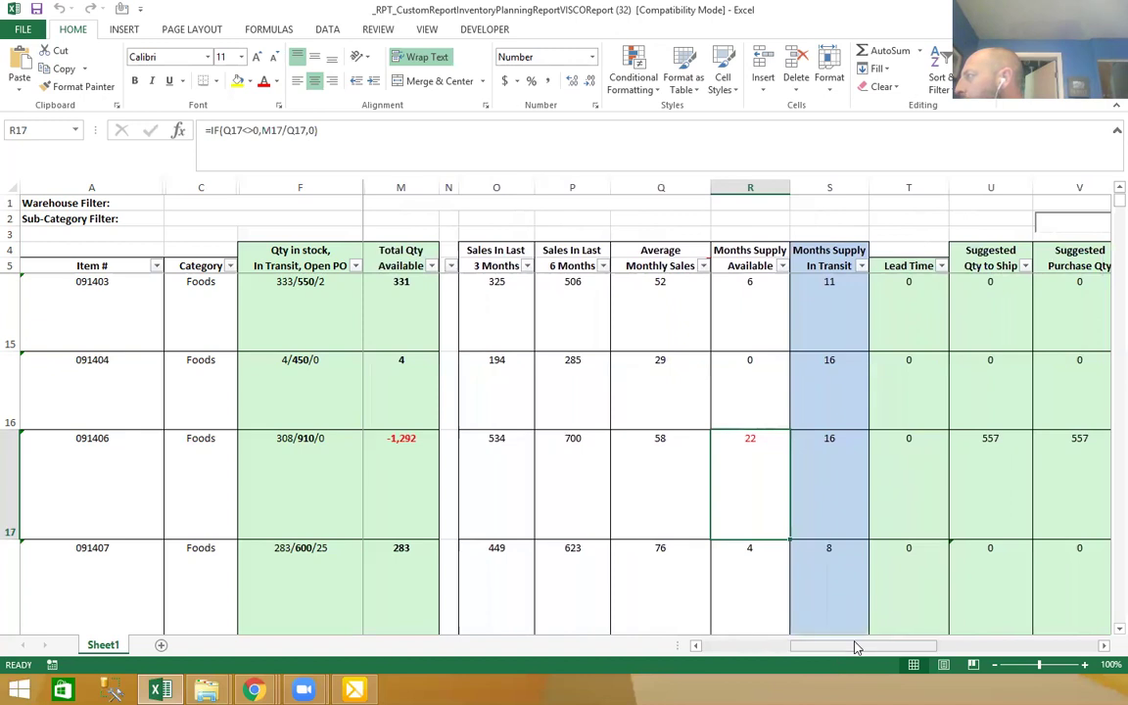
{"action": "left_click", "coordinate": [825, 519]}
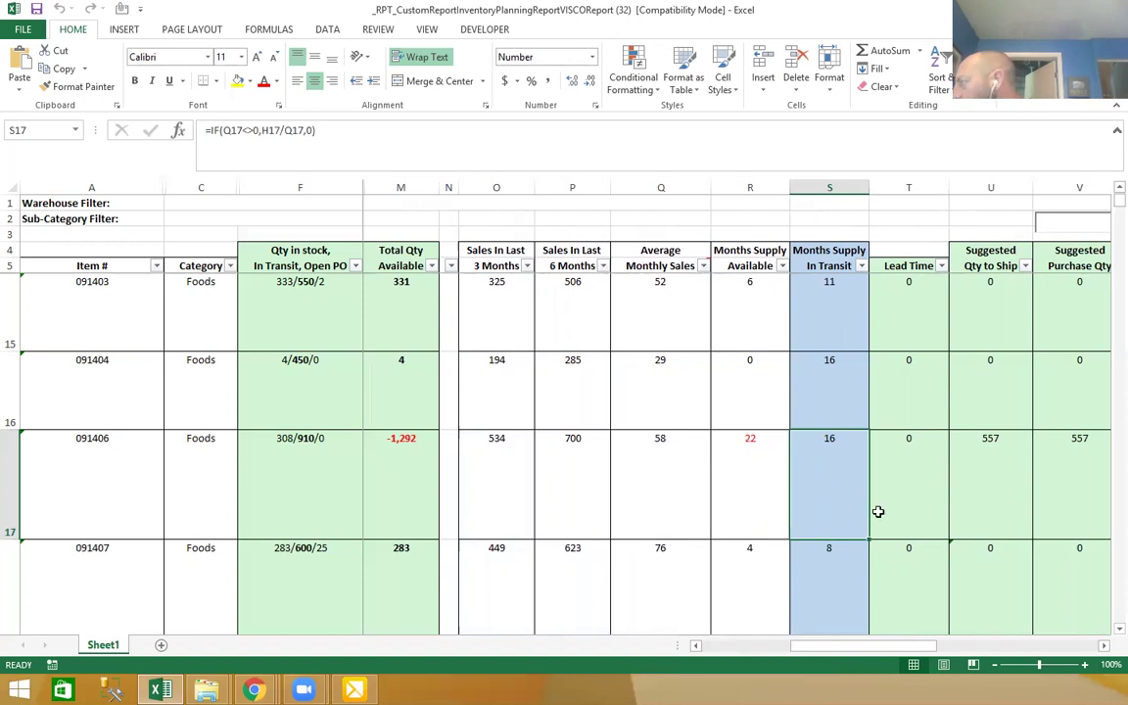
{"action": "left_click_drag", "start_coordinate": [884, 648], "coordinate": [899, 650]}
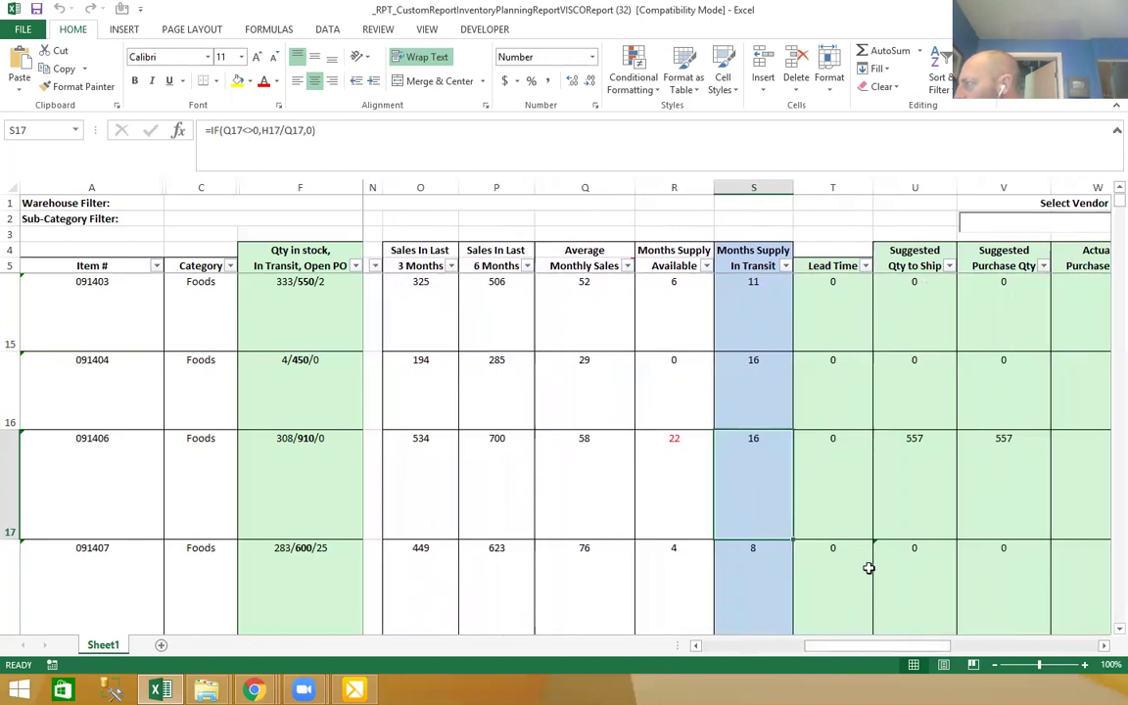
{"action": "left_click", "coordinate": [902, 496]}
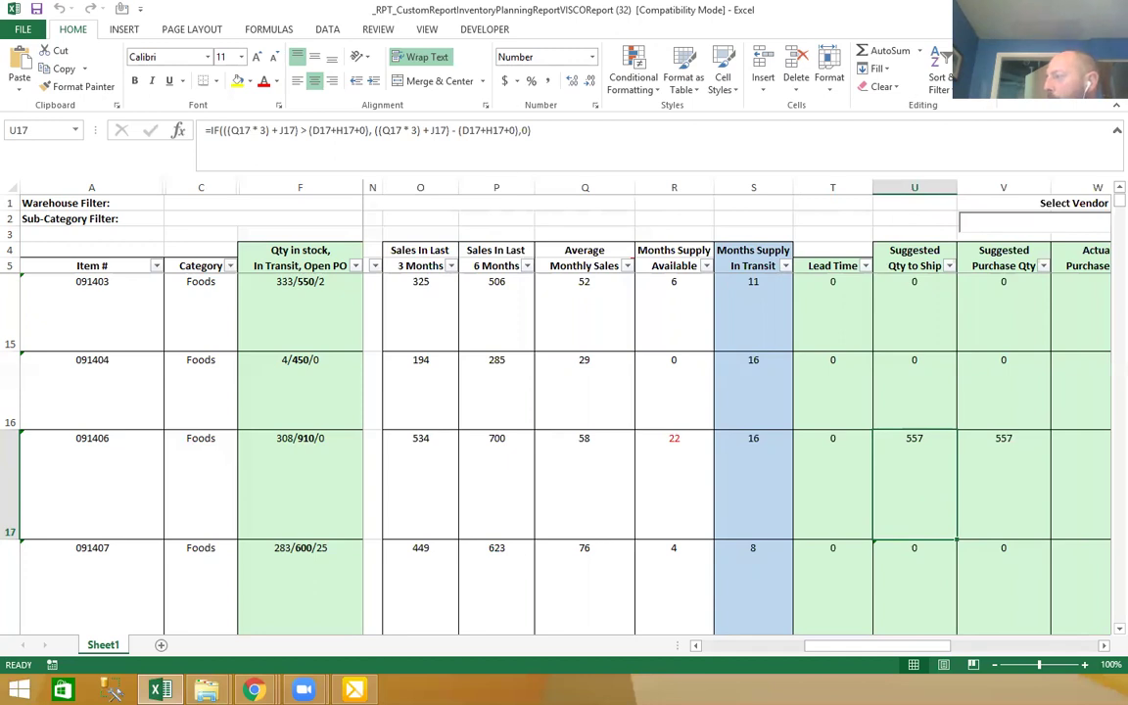
{"action": "left_click_drag", "start_coordinate": [861, 650], "coordinate": [891, 649]}
{"action": "left_click", "coordinate": [902, 480]}
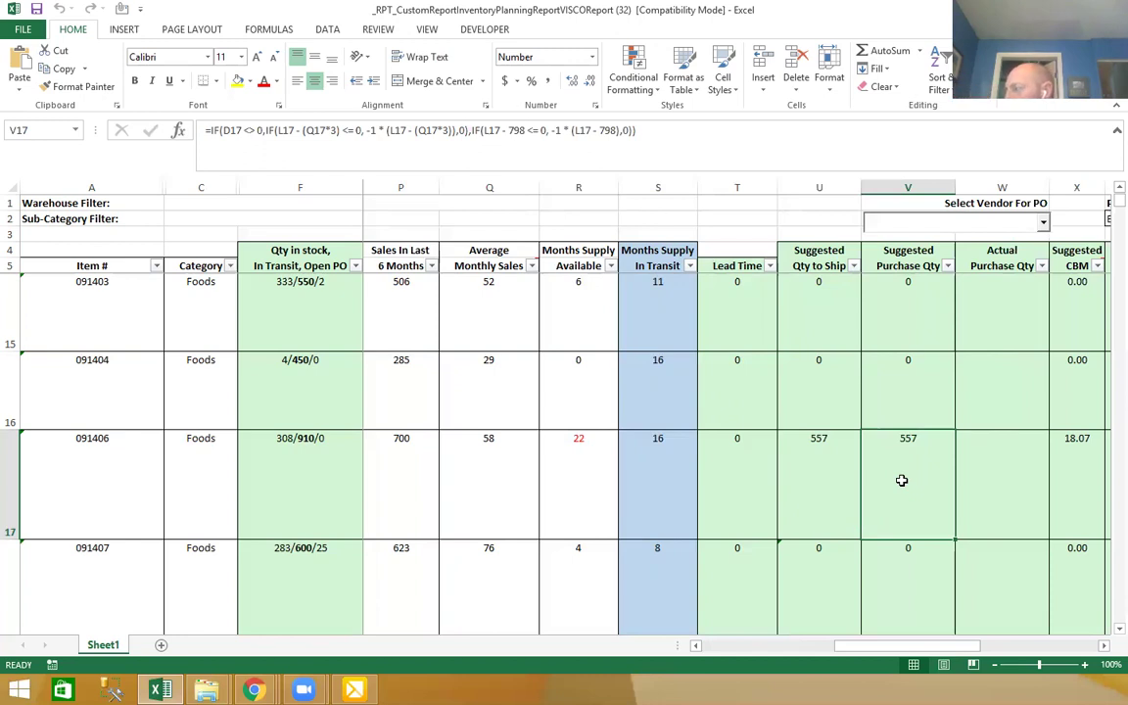
Enter 557 as the actual purchase quantity for item 091406
{"action": "left_click", "coordinate": [979, 474]}
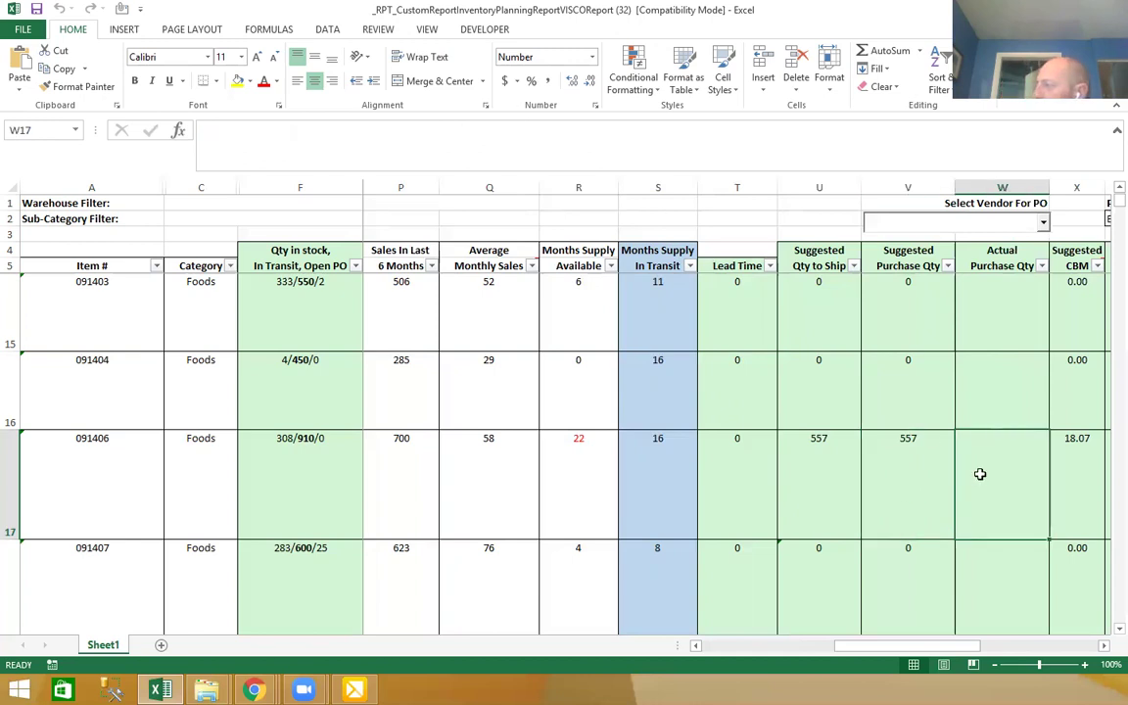
{"action": "type", "text": "557"}
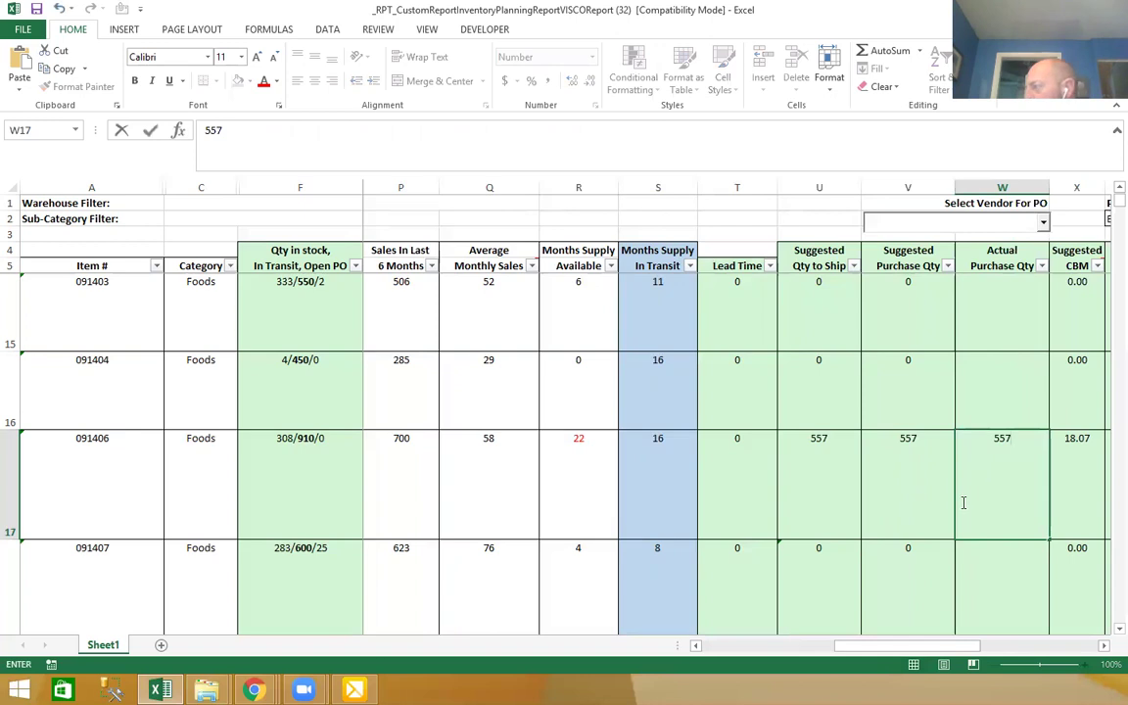
{"action": "left_click", "coordinate": [869, 550]}
Check the actual CBM, number of containers and total weight for item 091406 and in the Totals row
{"action": "left_click_drag", "start_coordinate": [894, 649], "coordinate": [955, 651]}
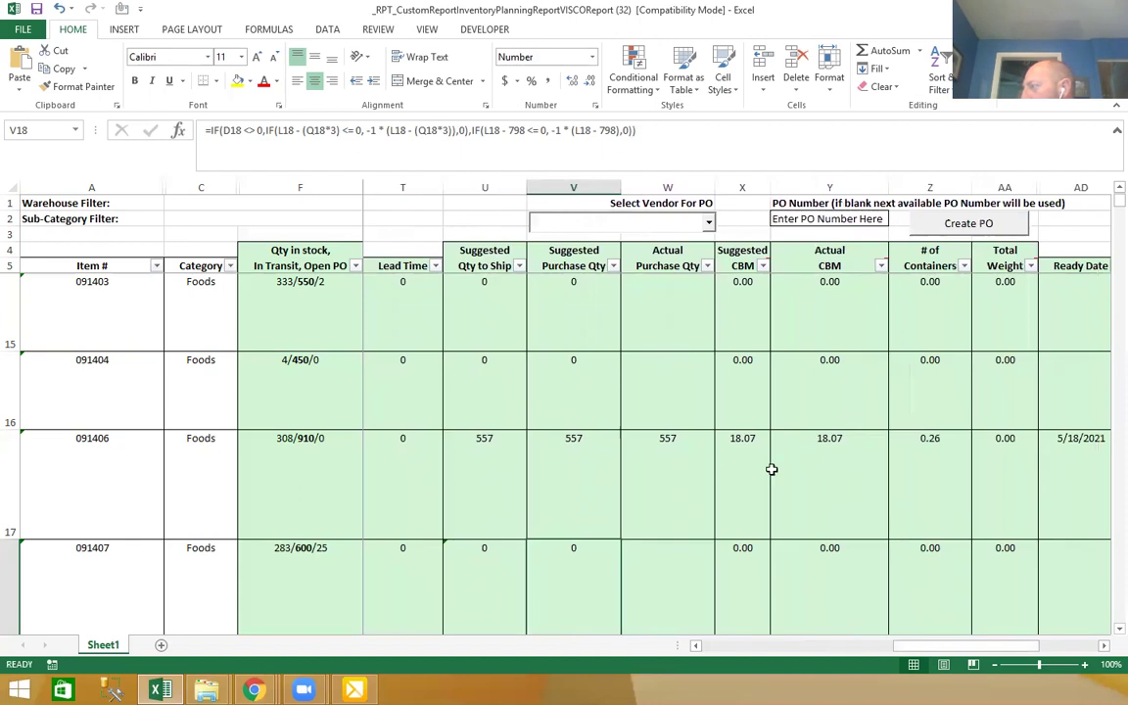
{"action": "left_click", "coordinate": [826, 466]}
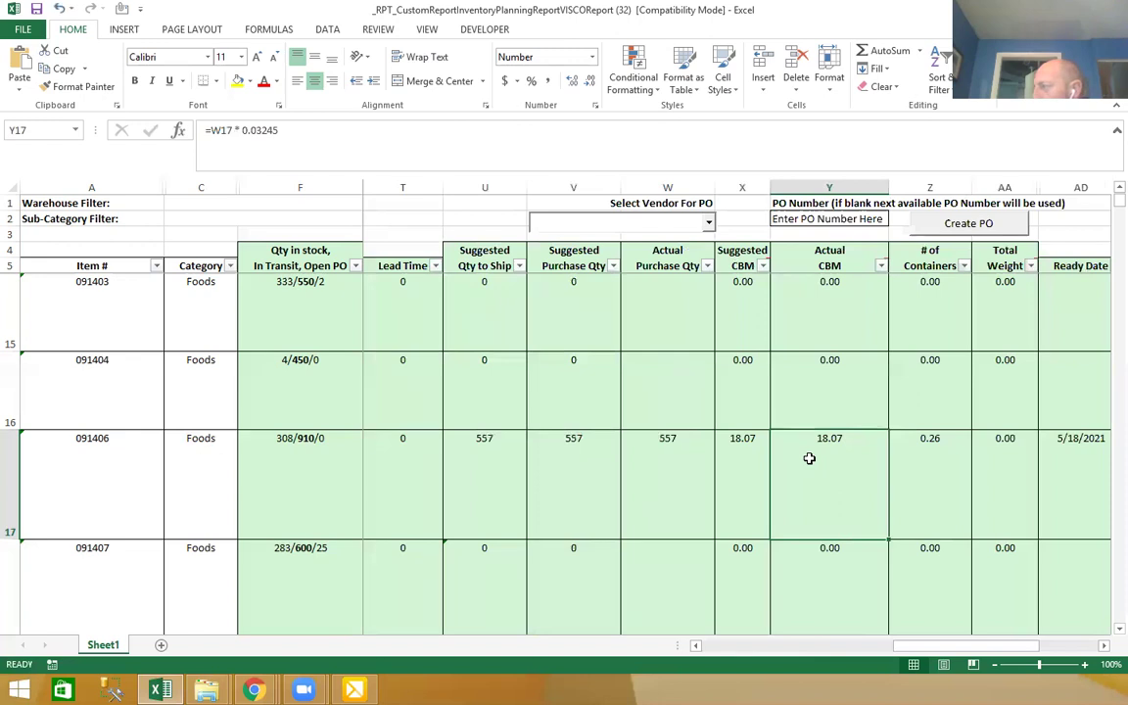
{"action": "left_click", "coordinate": [931, 445]}
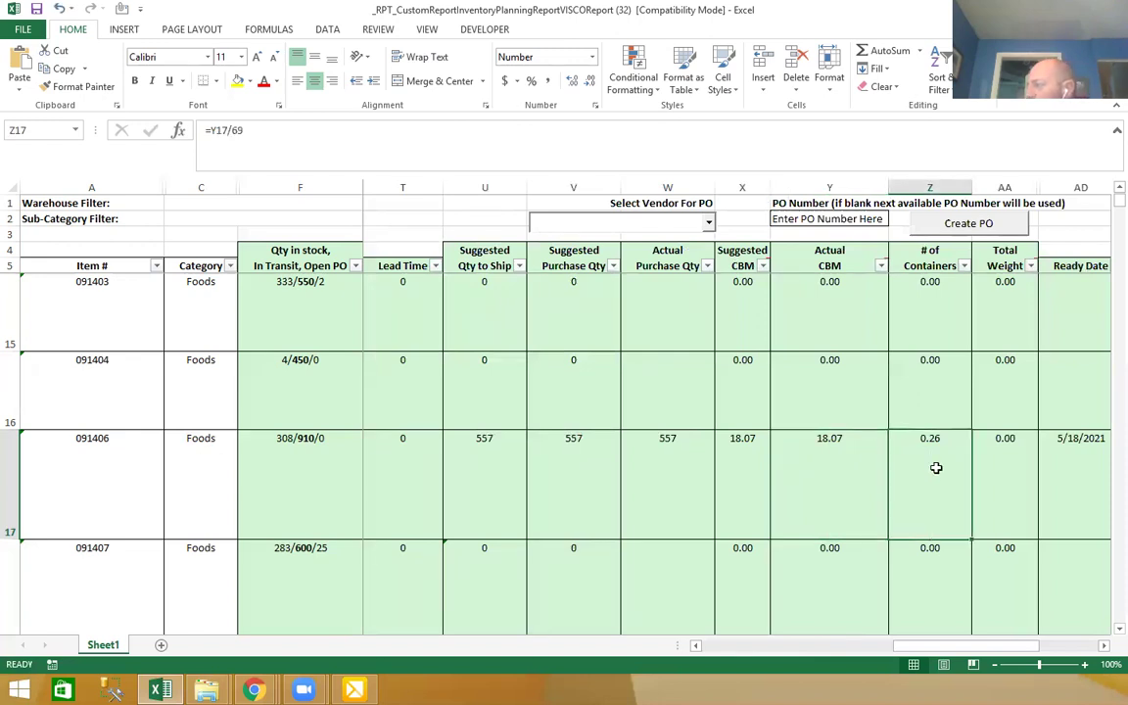
{"action": "left_click", "coordinate": [986, 459]}
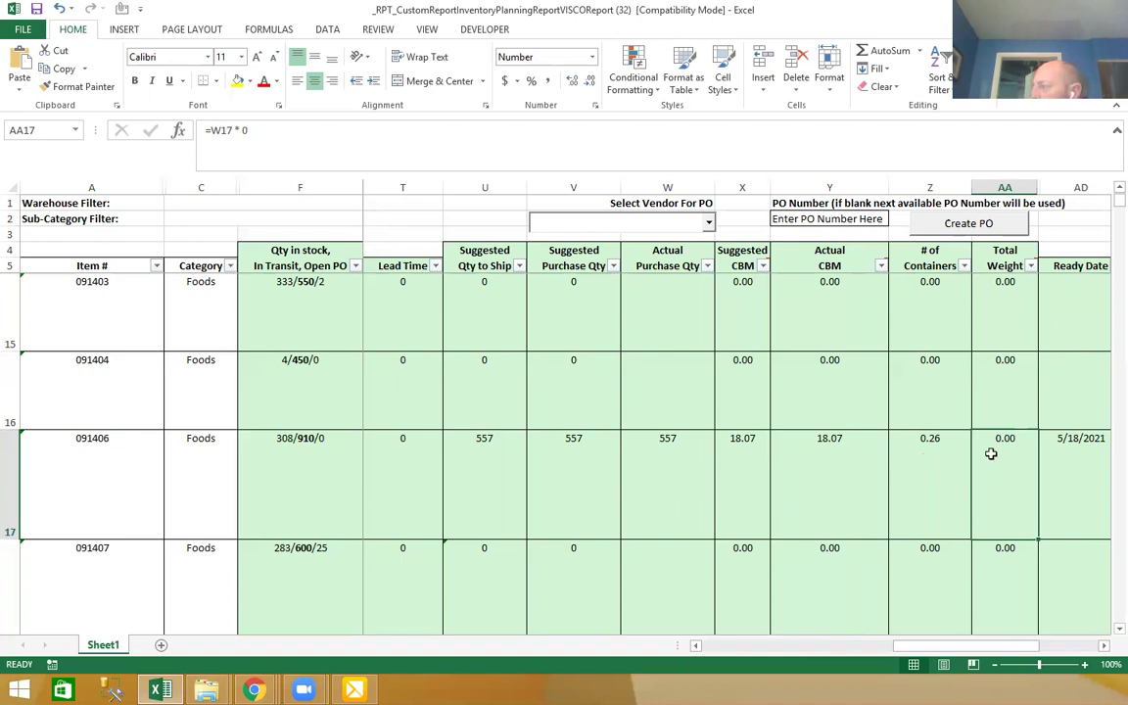
{"action": "scroll", "coordinate": [1003, 504], "scroll_direction": "down", "scroll_amount": 1}
{"action": "scroll", "coordinate": [1002, 504], "scroll_direction": "down", "scroll_amount": 10}
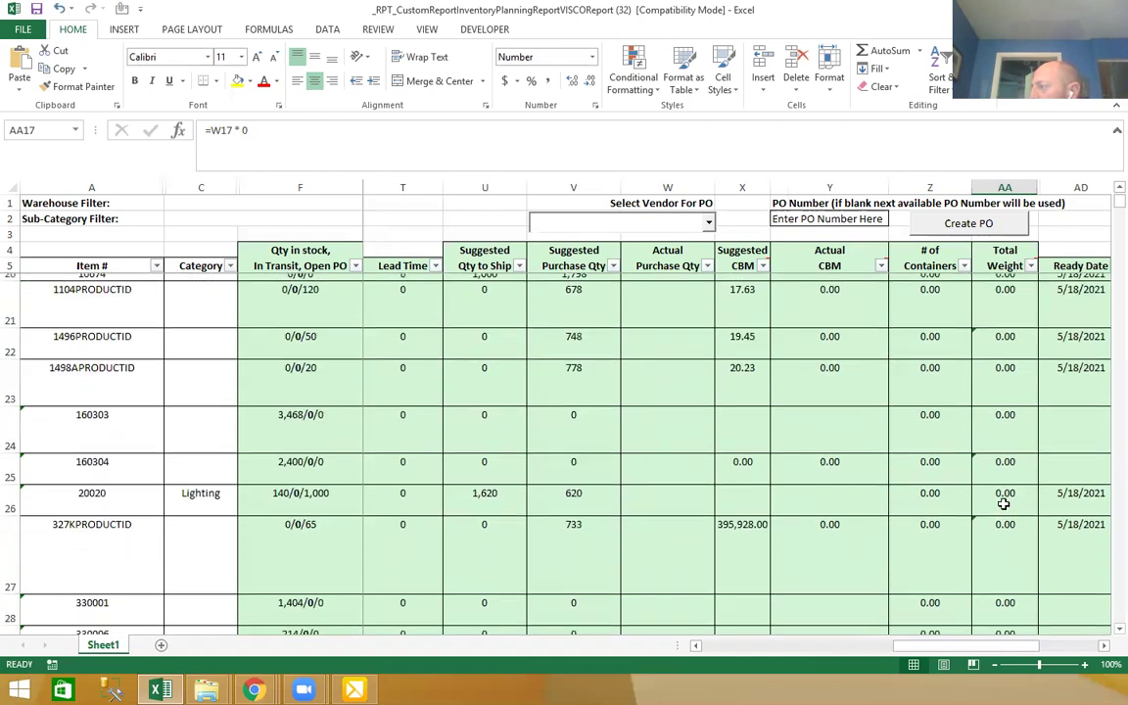
{"action": "scroll", "coordinate": [1002, 503], "scroll_direction": "down", "scroll_amount": 13}
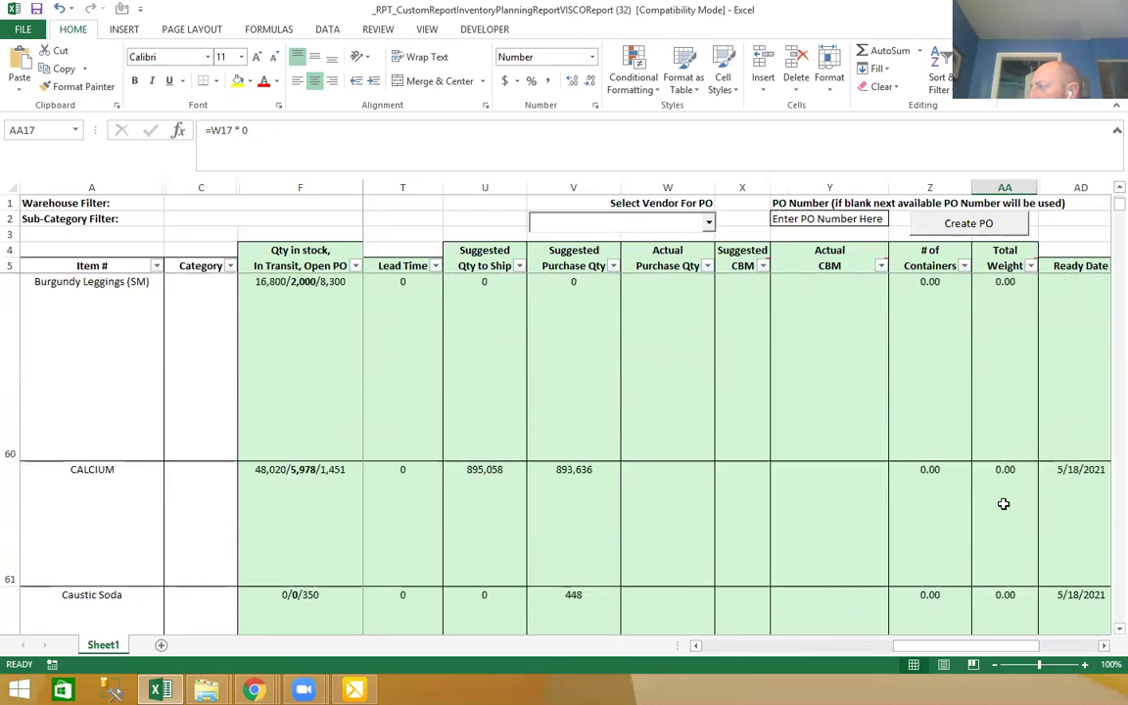
{"action": "scroll", "coordinate": [1003, 503], "scroll_direction": "down", "scroll_amount": 8}
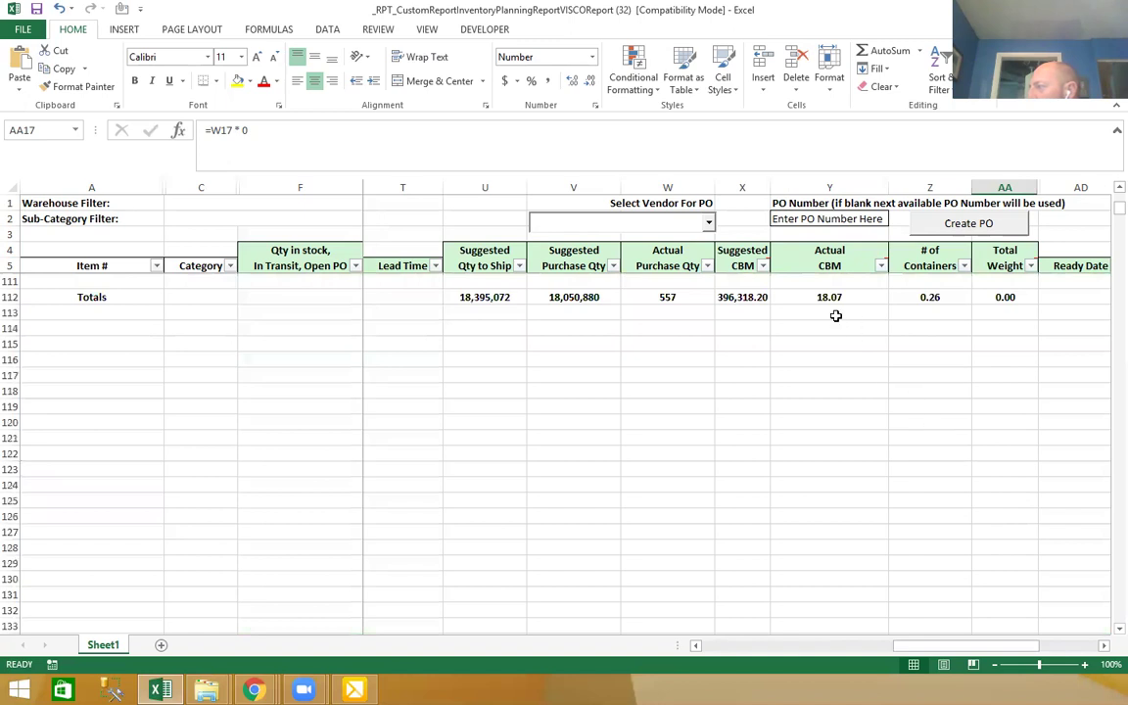
{"action": "left_click", "coordinate": [839, 297]}
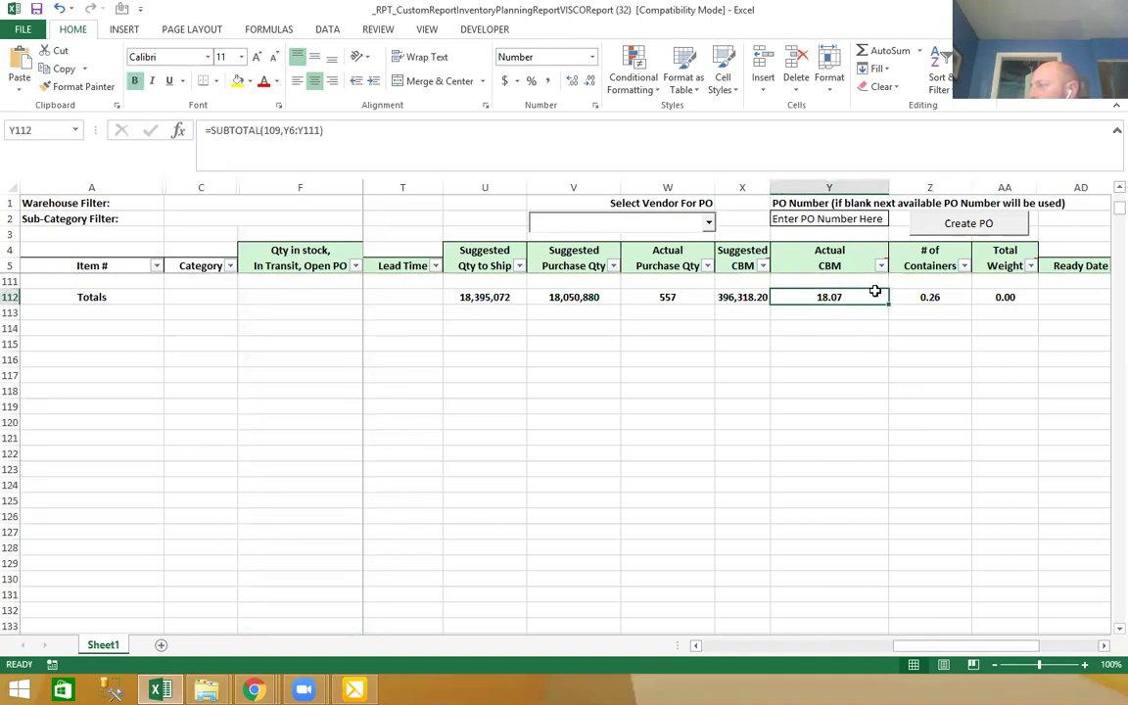
{"action": "left_click", "coordinate": [976, 298]}
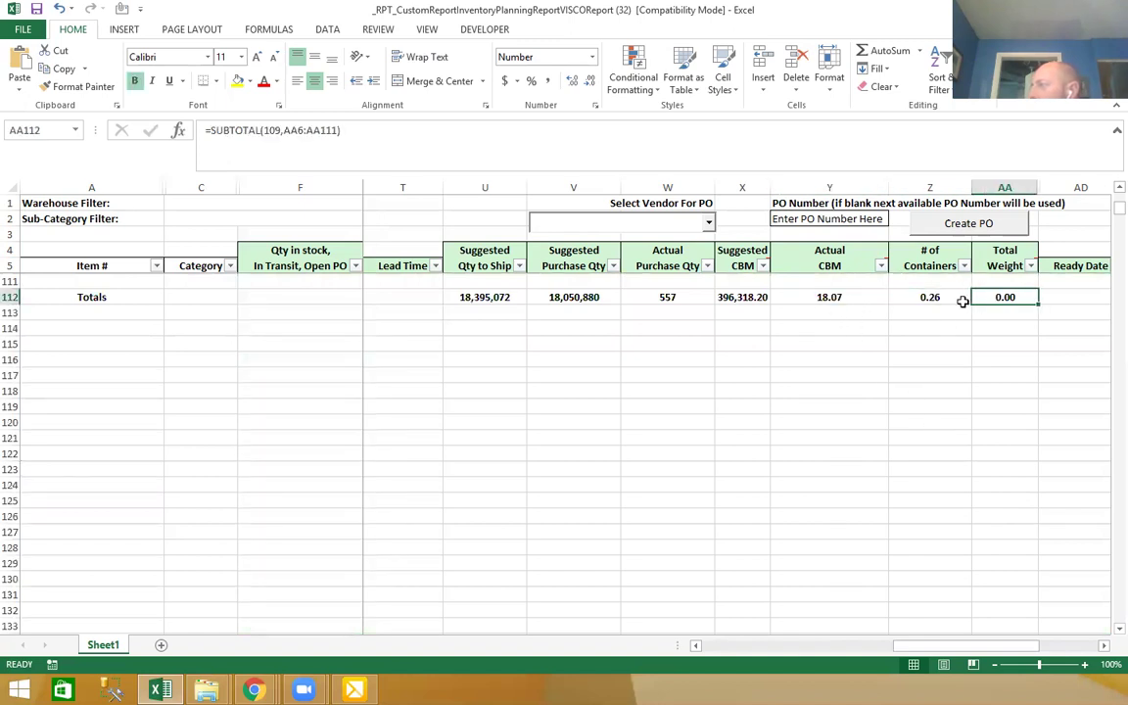
{"action": "left_click", "coordinate": [943, 302]}
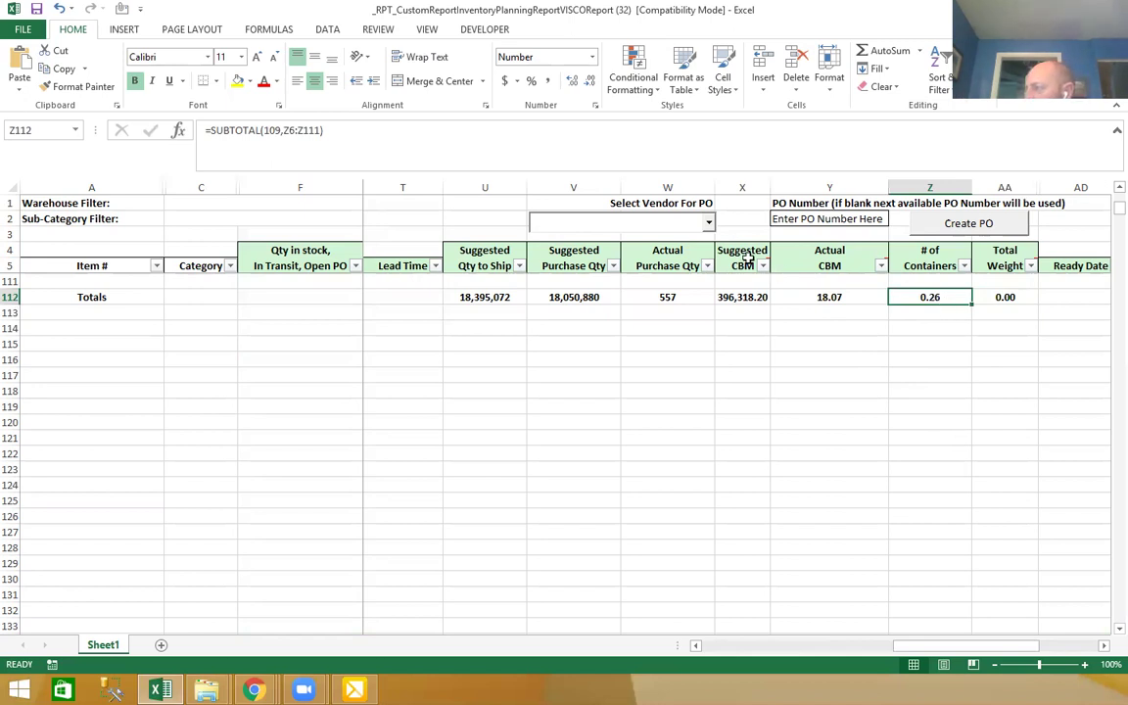
Choose ABX as the vendor for the PO and select the PO number entry cell
{"action": "left_click", "coordinate": [709, 224]}
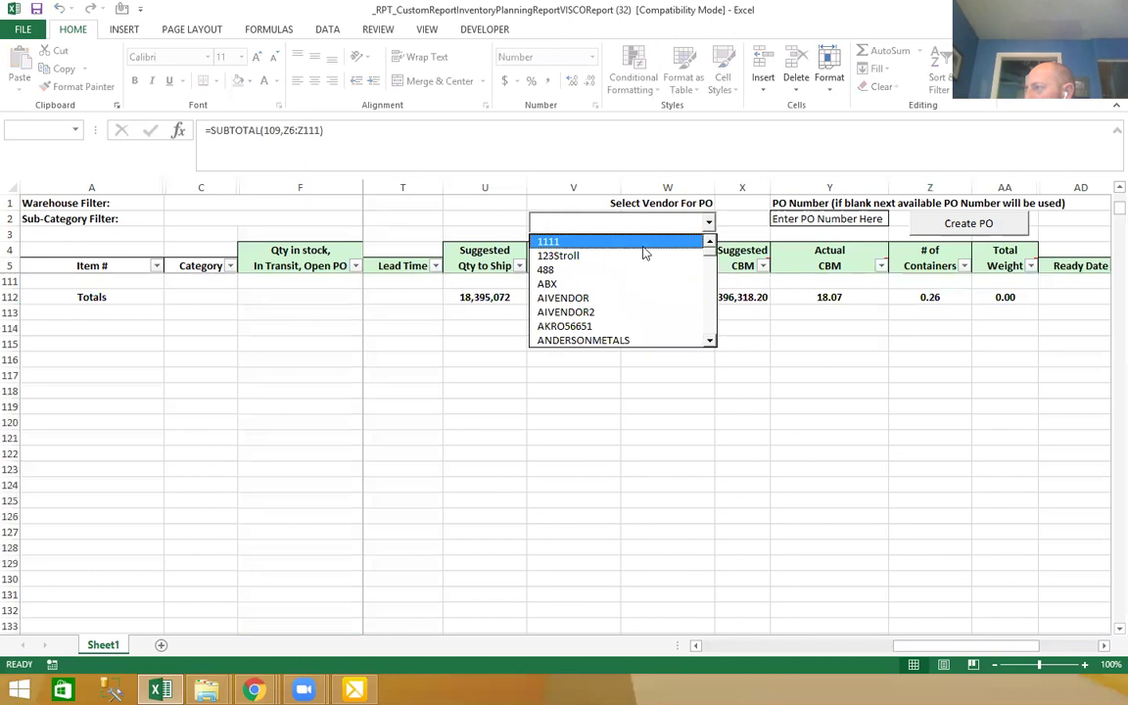
{"action": "left_click", "coordinate": [642, 283]}
{"action": "left_click", "coordinate": [789, 220]}
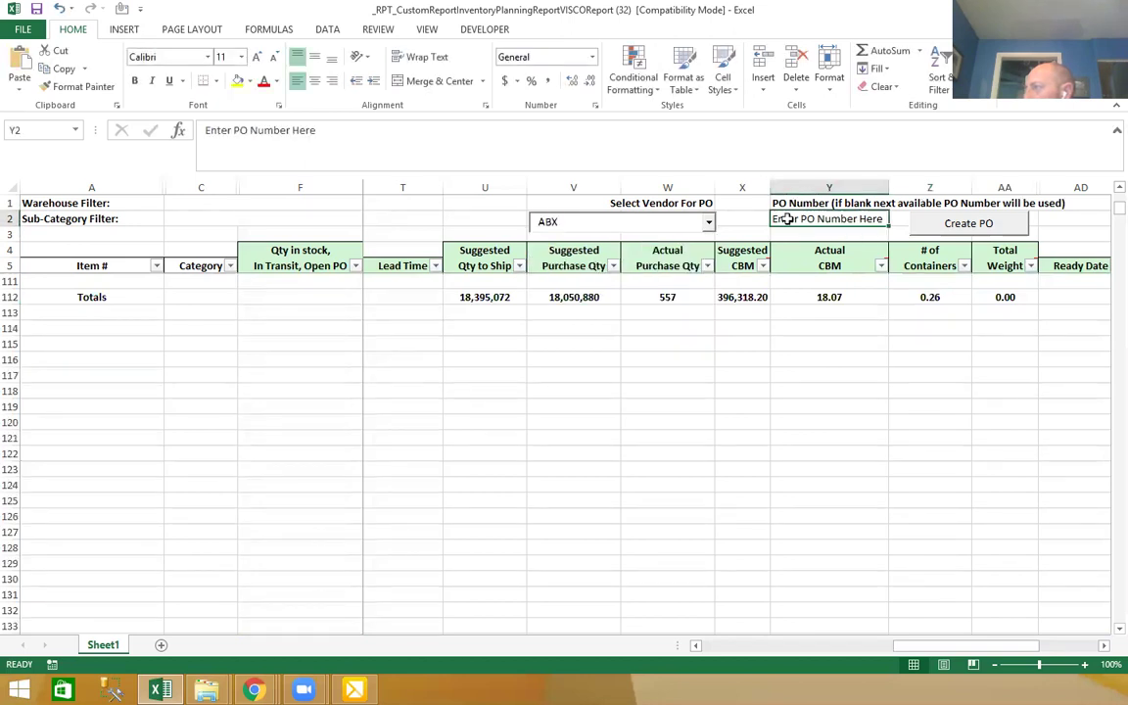